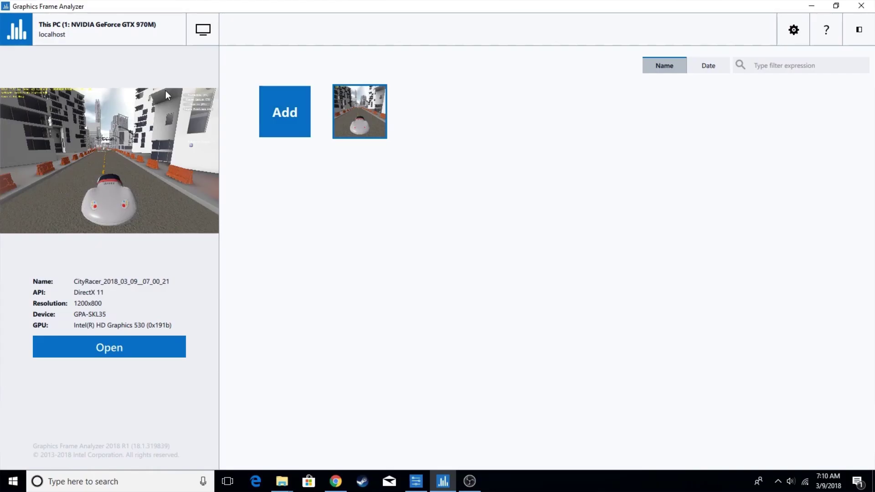
Step: Choose This PC (0: Intel HD Graphics 530) as the playback device for the CityRacer capture
left_click(135, 36)
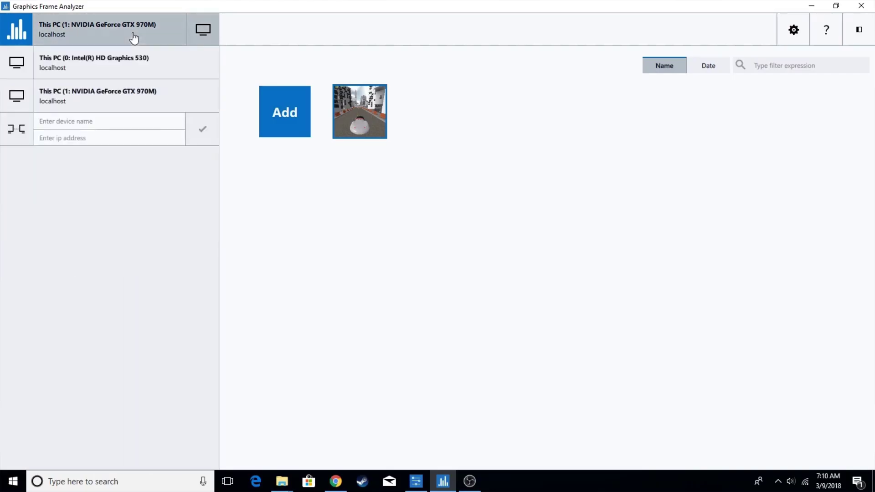
left_click(123, 73)
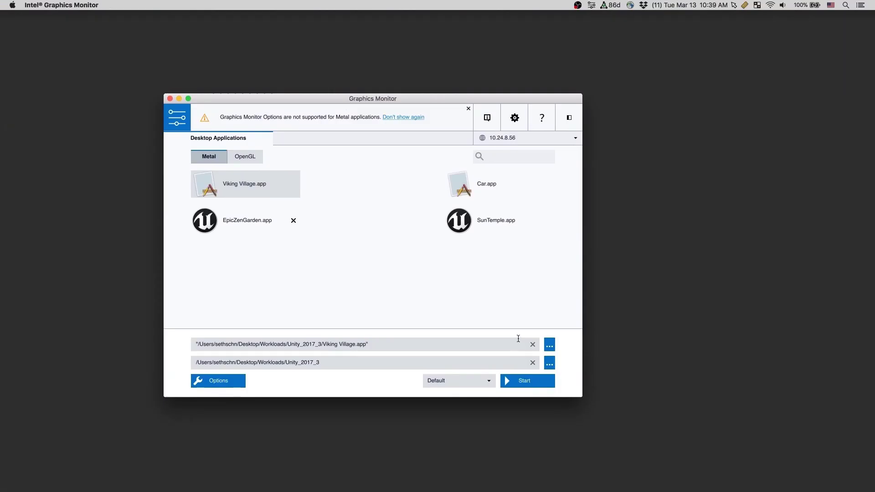
Step: Switch from the OpenGL application list back to the Metal desktop applications
left_click(255, 161)
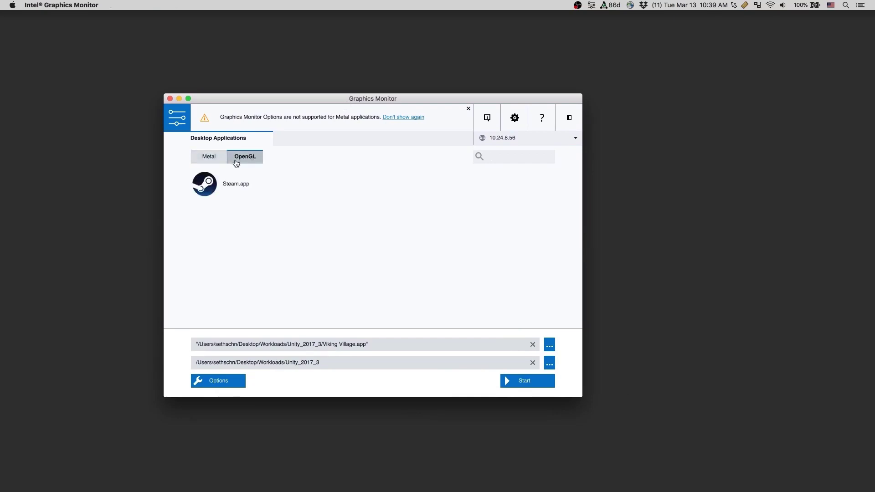
left_click(210, 156)
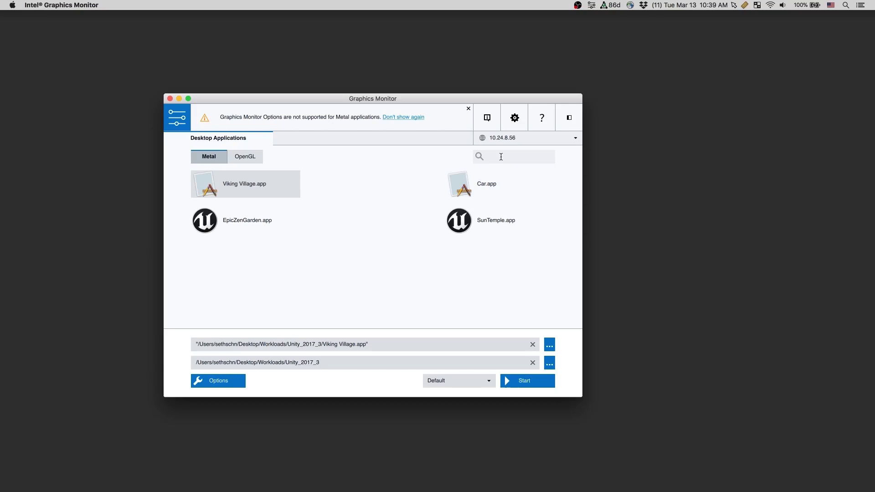
type("ar")
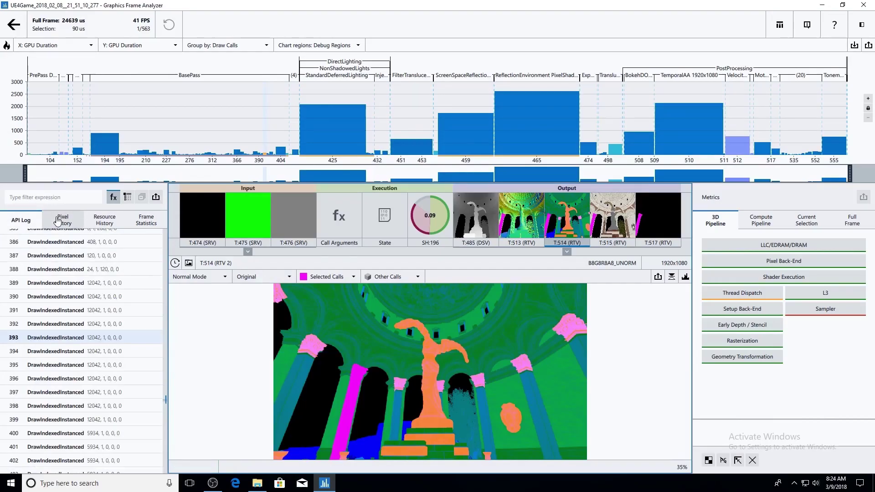
Step: Show the picked pixel's Pixel History and inspect one of its depth-rejected draw calls
left_click(58, 223)
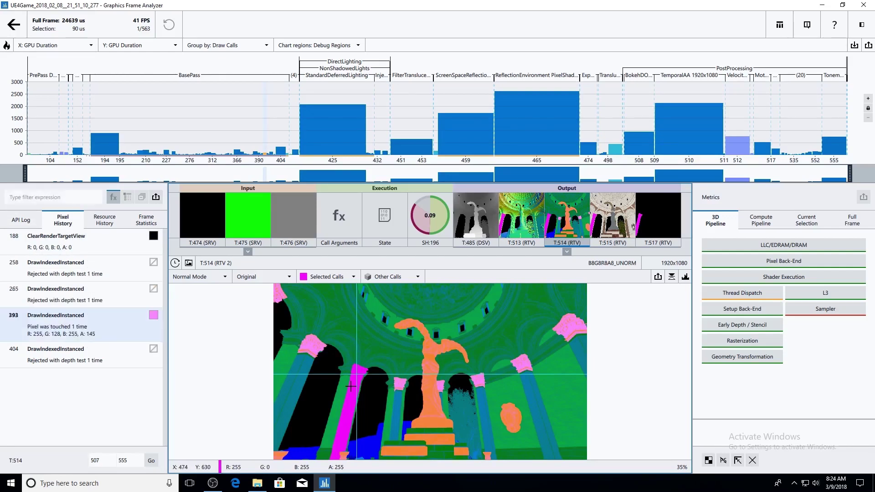
left_click(94, 296)
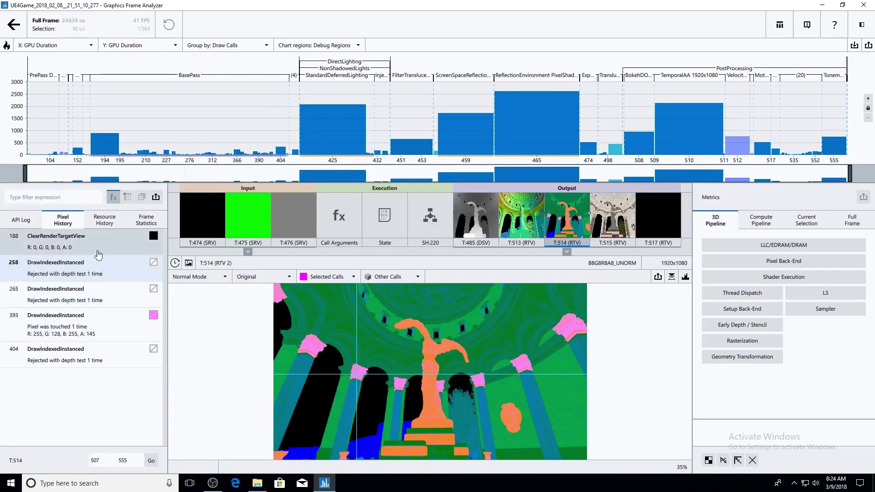
Step: Show Resource History for render target T:515 and inspect draw calls 375 and 377
left_click(94, 316)
left_click(614, 217)
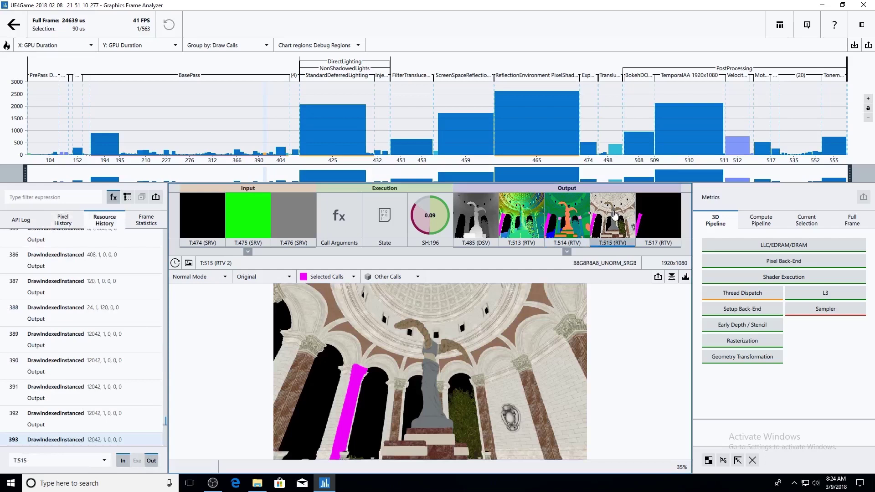
scroll(28, 314, "up", 3)
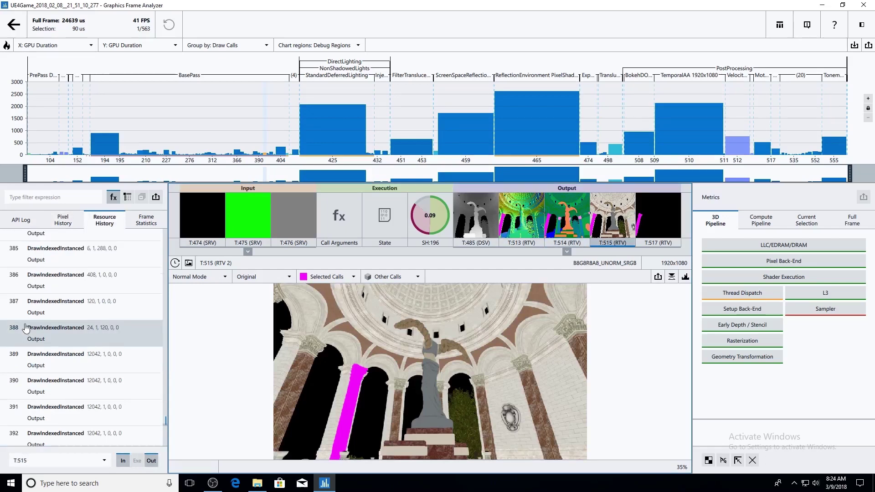
scroll(26, 329, "up", 1)
scroll(26, 328, "up", 2)
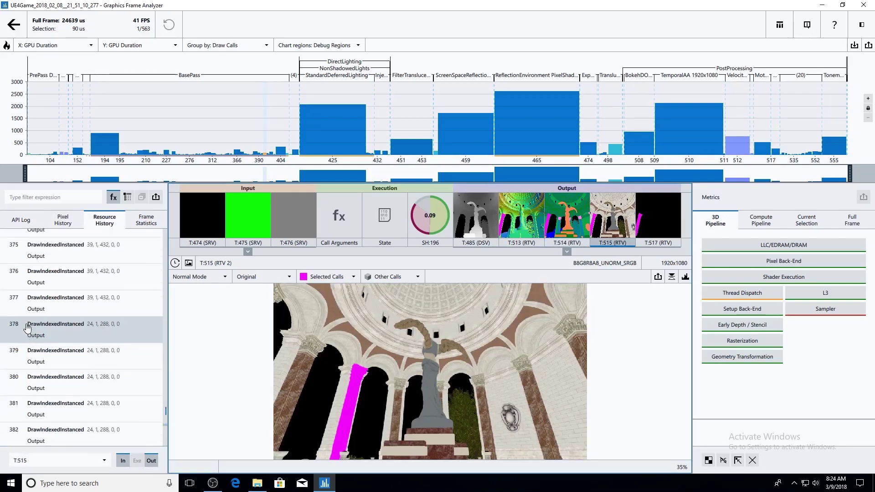
scroll(26, 328, "up", 1)
scroll(26, 328, "up", 1)
left_click(78, 317)
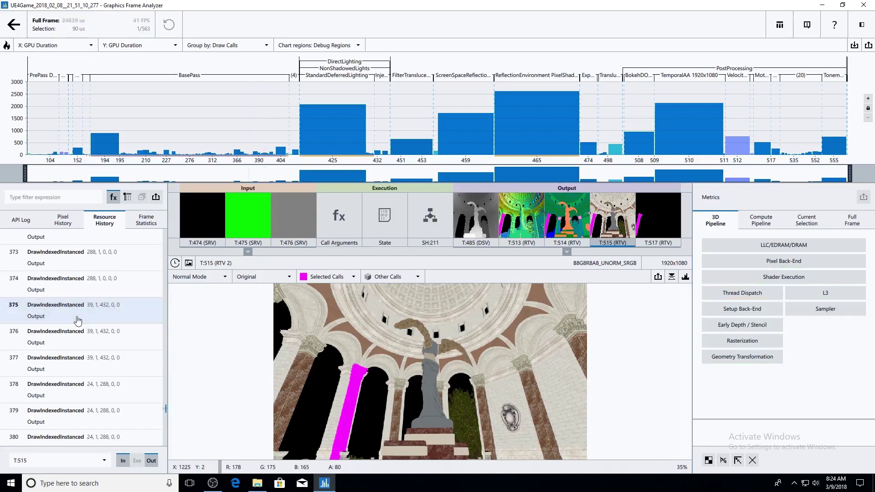
left_click(71, 376)
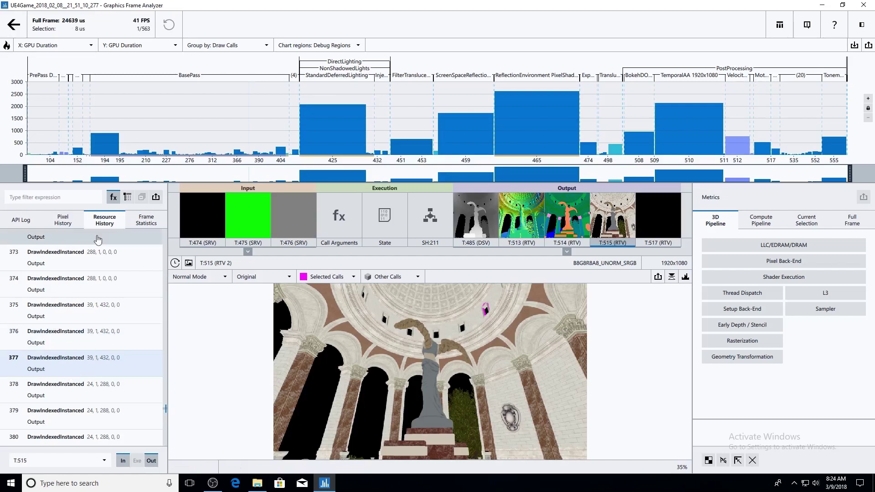
Step: Show Frame Statistics with call counts for the whole UE4Game capture
left_click(148, 227)
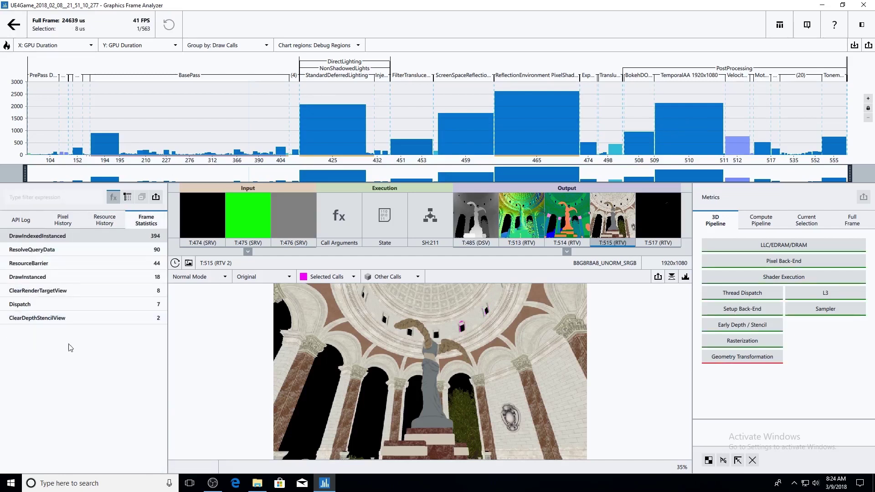